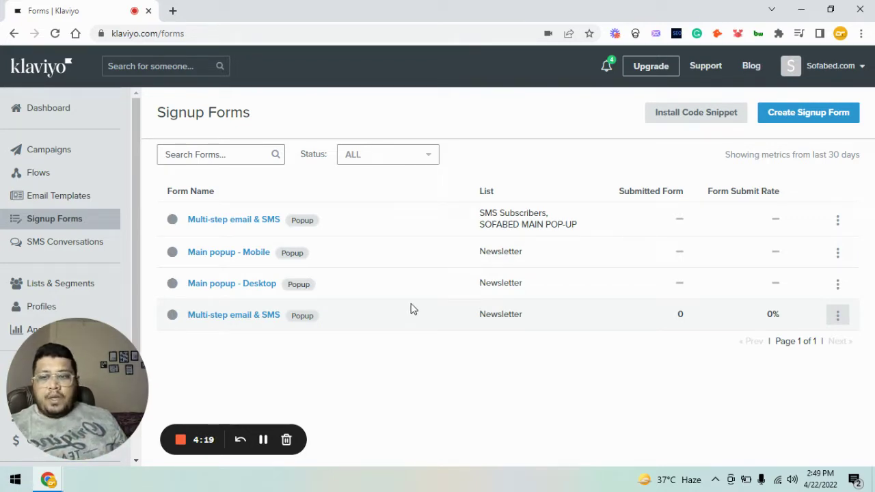
Open the first Multi-step email & SMS form in a new tab and view its SMS Opt-In step
{"action": "right_click", "coordinate": [254, 224]}
{"action": "left_click", "coordinate": [281, 232]}
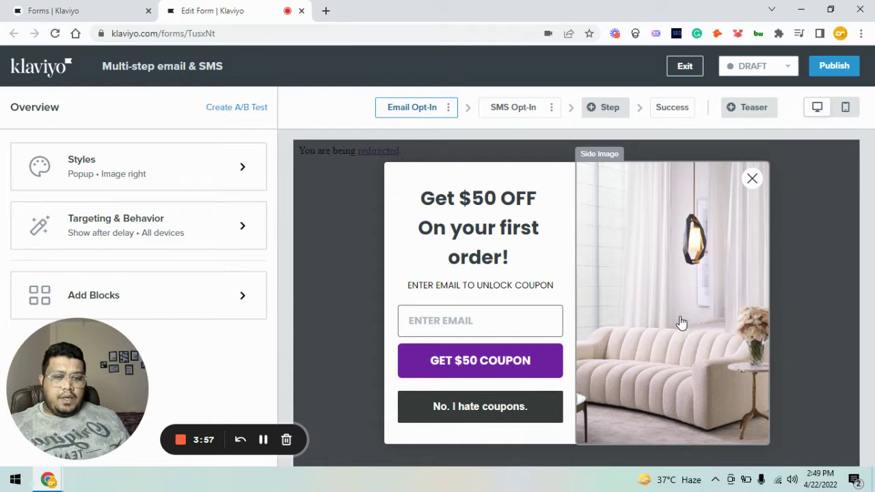
{"action": "mouse_move", "coordinate": [480, 225]}
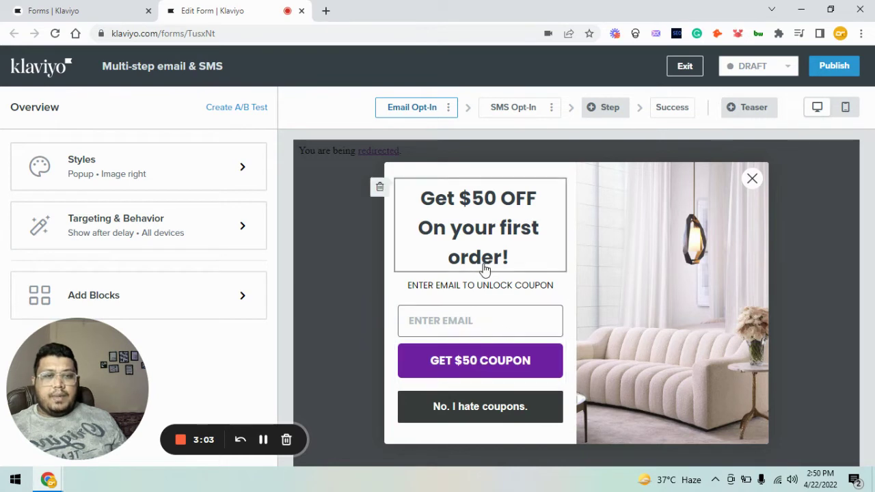
{"action": "left_click", "coordinate": [509, 108]}
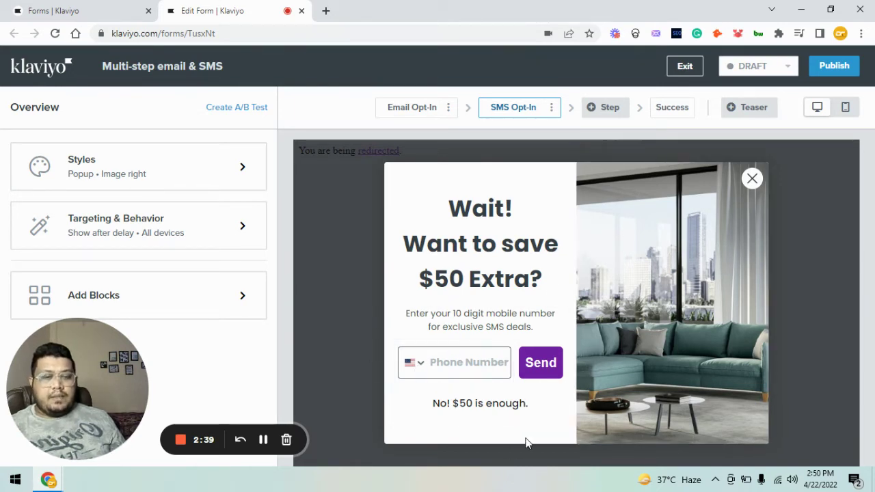
{"action": "mouse_move", "coordinate": [480, 323]}
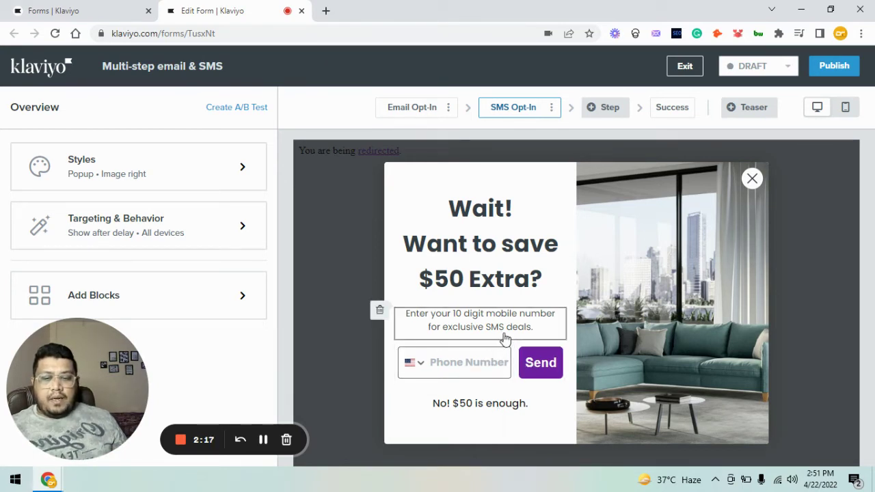
View the popup's Success step, then return to the 'Forms | Klaviyo' Signup Forms list
{"action": "left_click", "coordinate": [672, 109]}
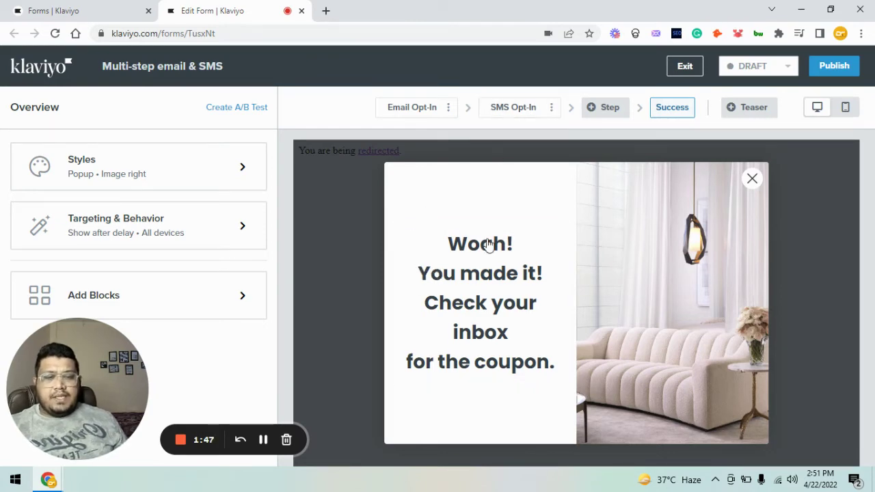
{"action": "left_click", "coordinate": [113, 8]}
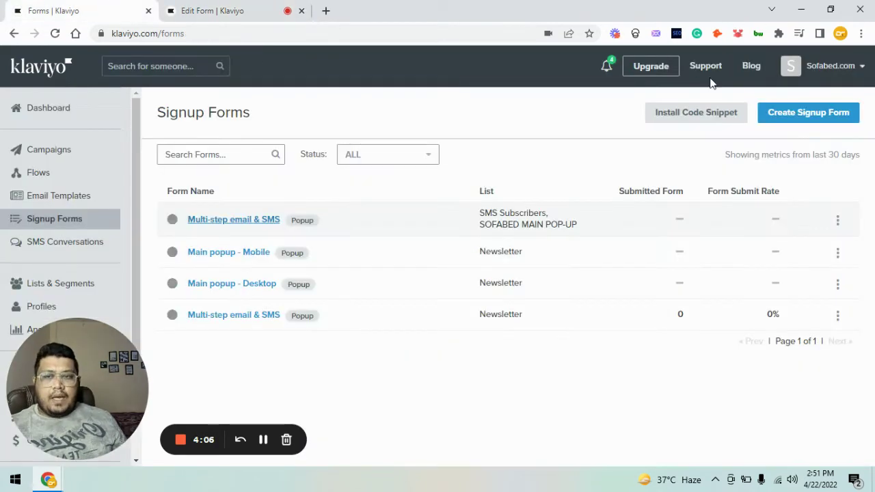
Start a new signup form and browse templates back up to Multi-step email & SMS
{"action": "left_click", "coordinate": [803, 116]}
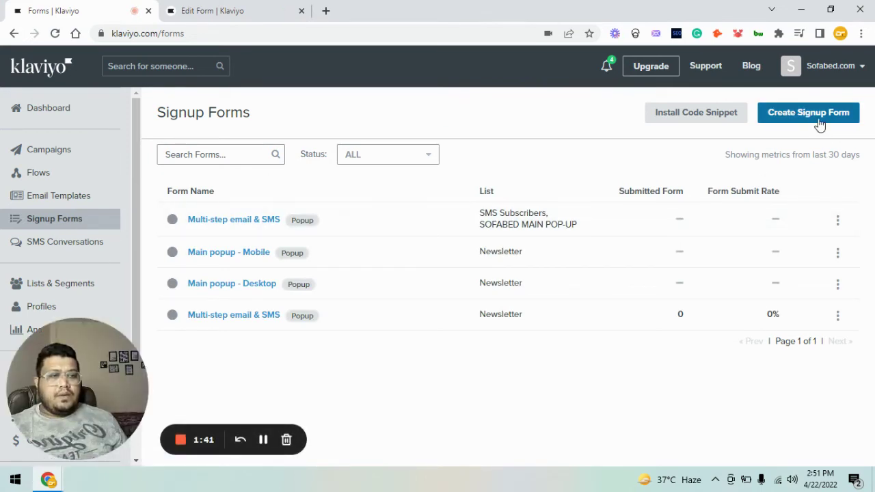
{"action": "left_click", "coordinate": [819, 124]}
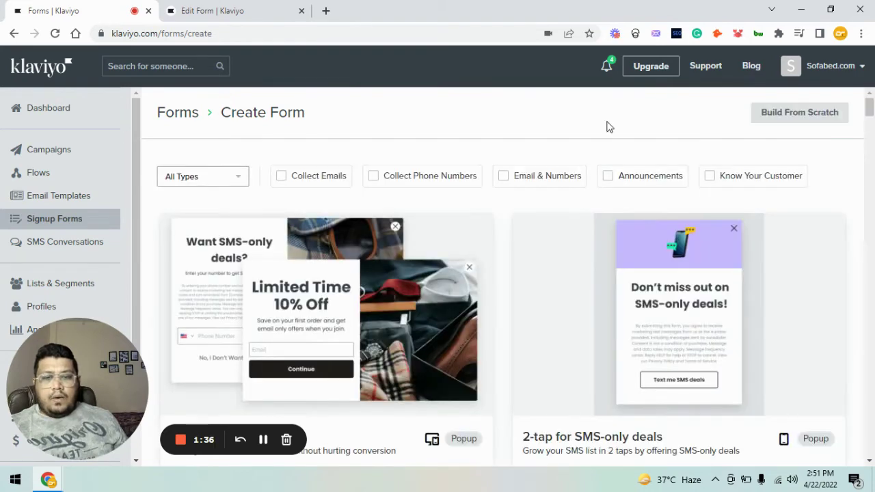
{"action": "scroll", "coordinate": [483, 188], "scroll_direction": "down", "scroll_amount": 3}
{"action": "scroll", "coordinate": [503, 181], "scroll_direction": "down", "scroll_amount": 4}
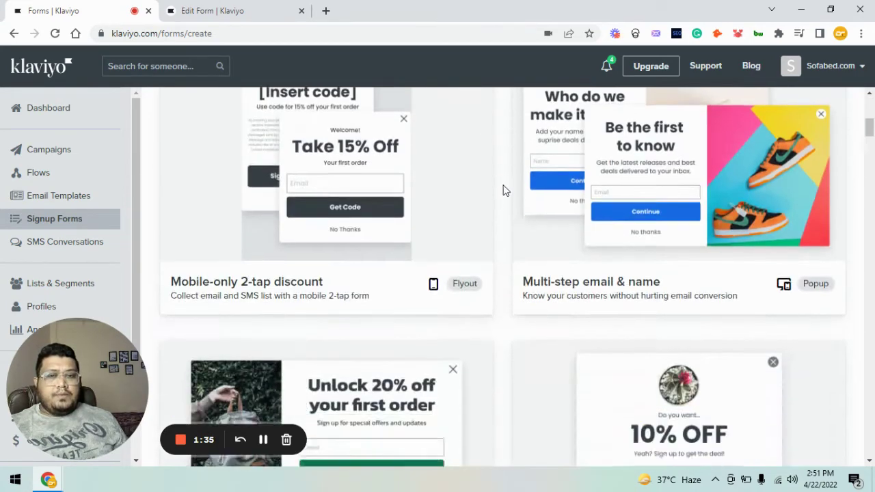
{"action": "scroll", "coordinate": [504, 181], "scroll_direction": "down", "scroll_amount": 2}
{"action": "scroll", "coordinate": [504, 184], "scroll_direction": "up", "scroll_amount": 5}
{"action": "scroll", "coordinate": [503, 190], "scroll_direction": "up", "scroll_amount": 3}
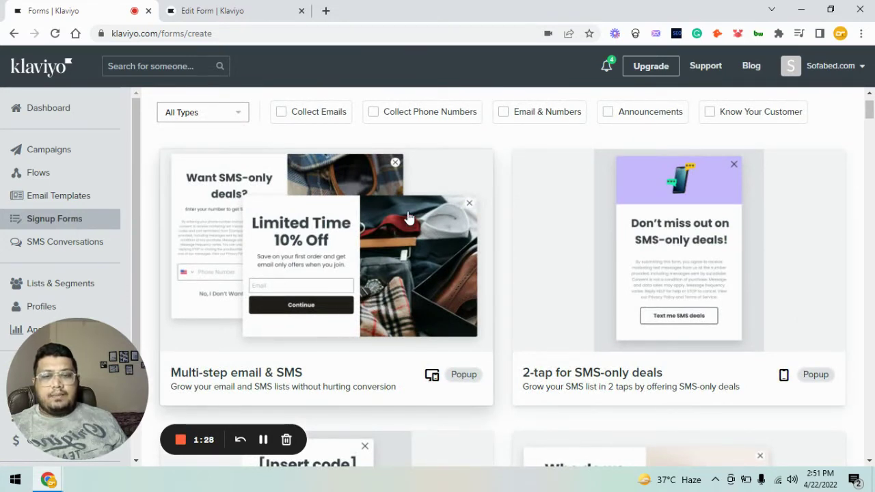
{"action": "left_click", "coordinate": [296, 271]}
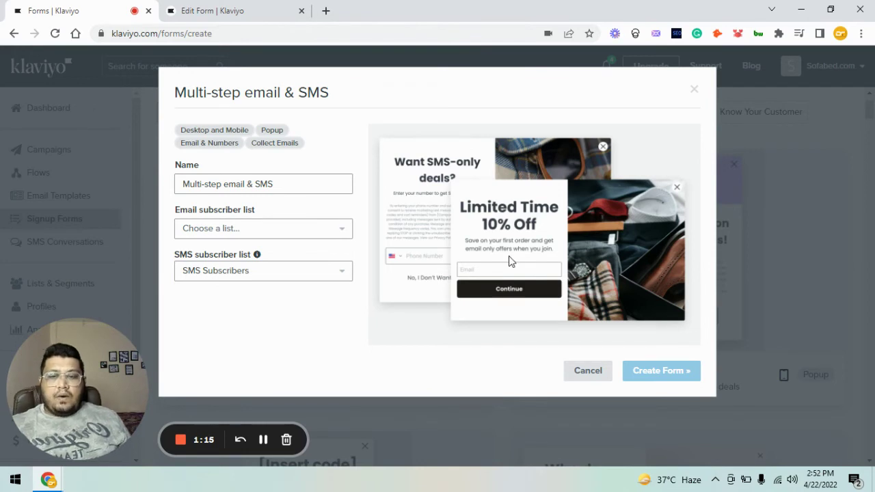
{"action": "left_click", "coordinate": [272, 275]}
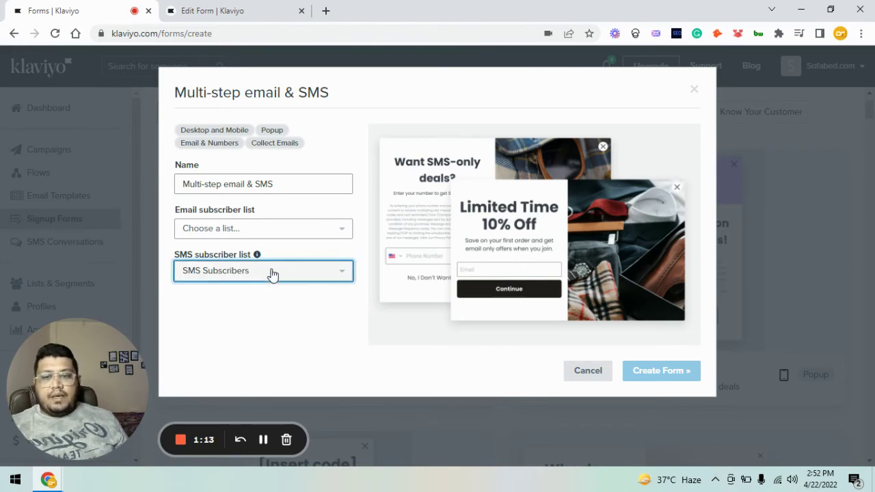
{"action": "left_click", "coordinate": [272, 275]}
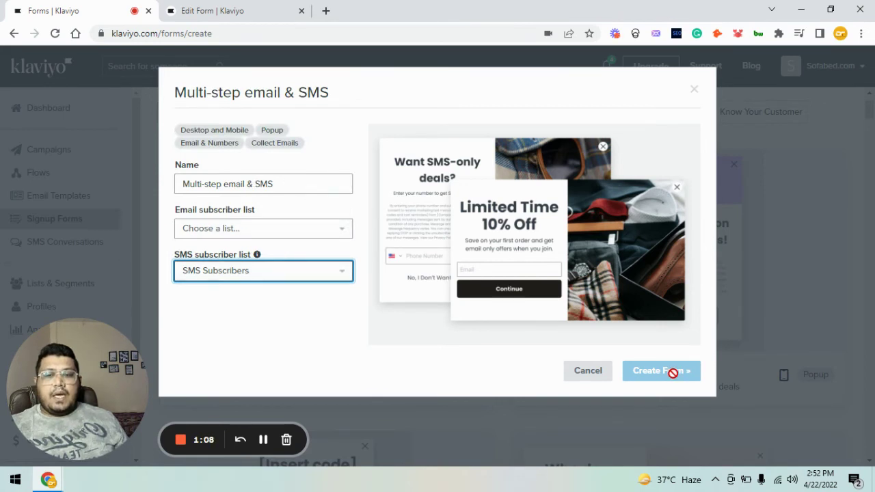
{"action": "left_click", "coordinate": [268, 228]}
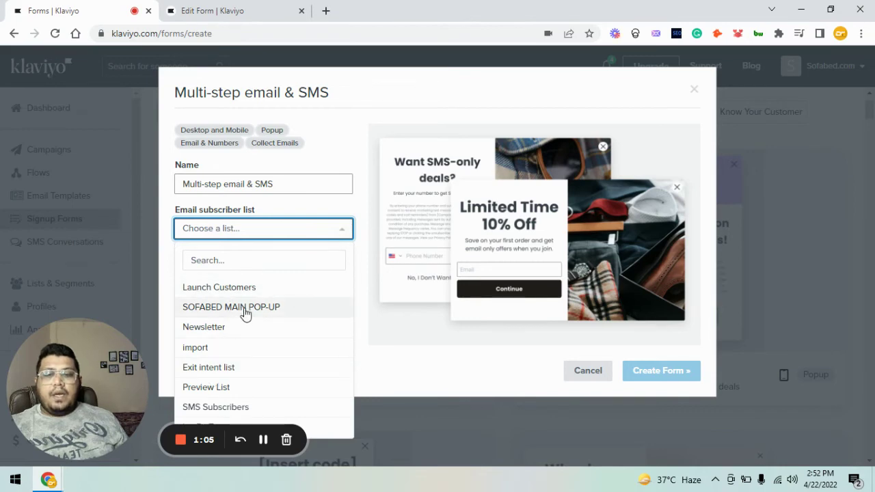
{"action": "left_click", "coordinate": [541, 373]}
Cancel the new form and view the existing form's $50-off Email Opt-In step
{"action": "left_click", "coordinate": [592, 369]}
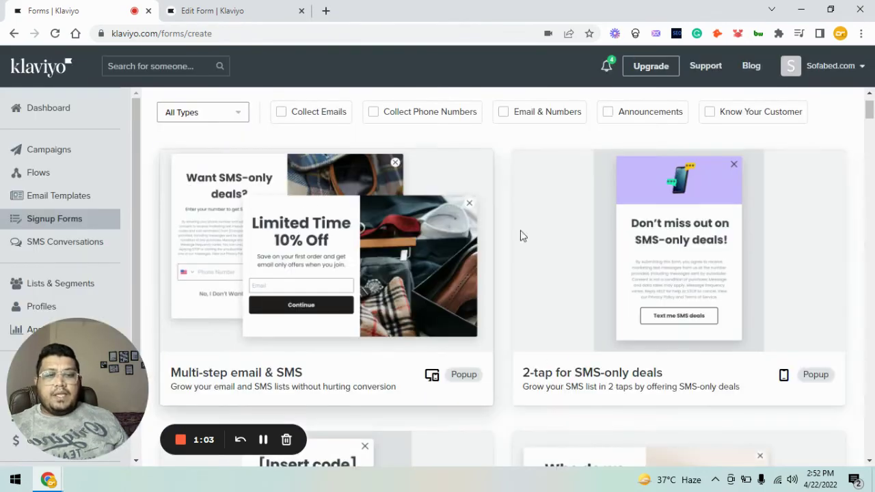
{"action": "left_click", "coordinate": [184, 8]}
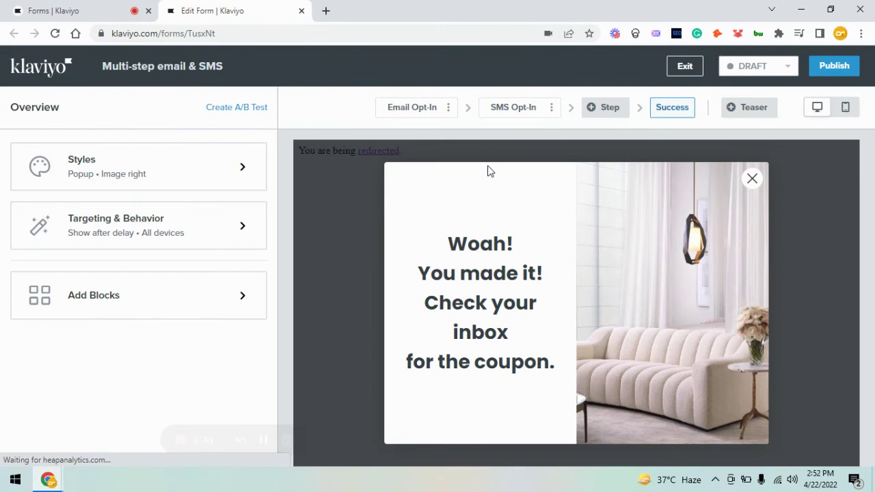
{"action": "left_click", "coordinate": [423, 109]}
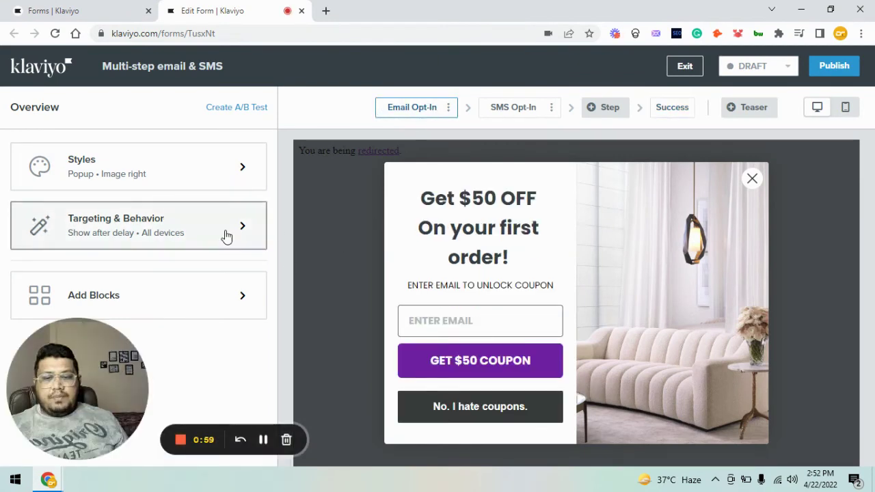